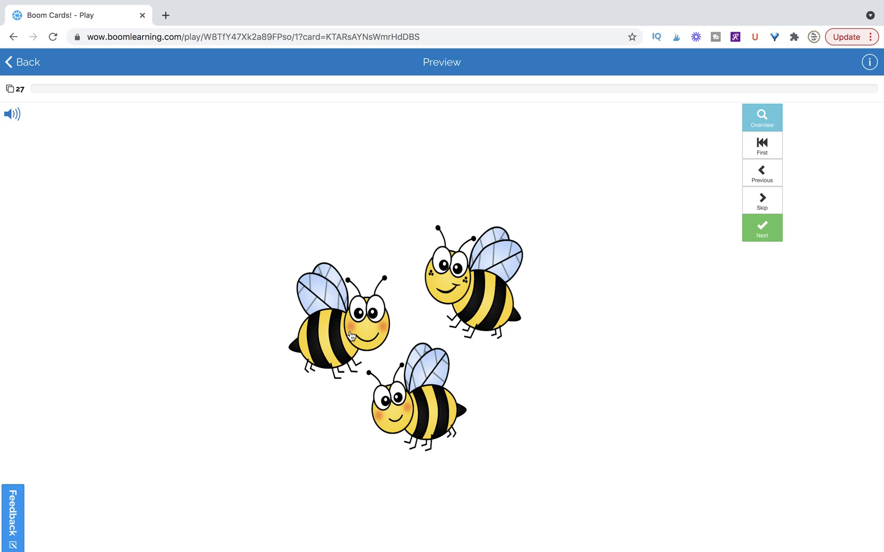
Drag the three-bee picture up-right, tap it to play its sound, then drag it back down-left.
drag(351, 335, 427, 216)
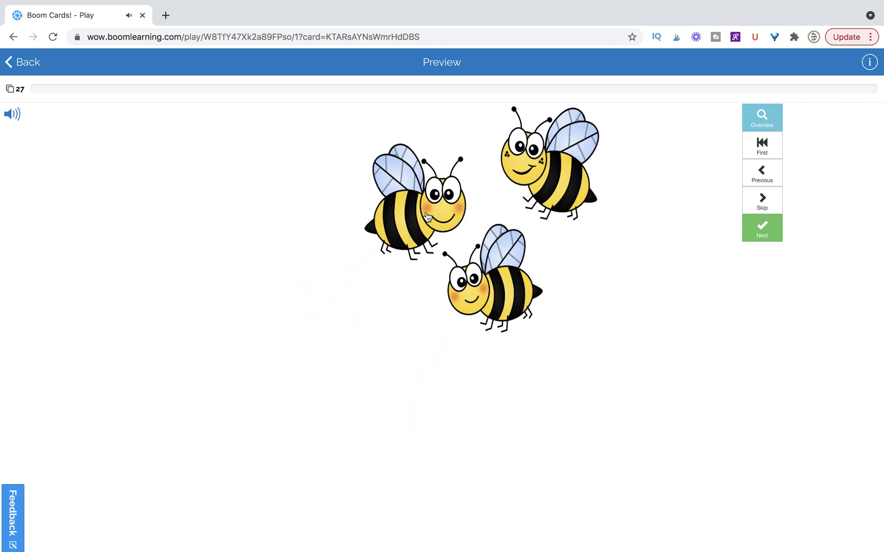
click(427, 216)
drag(427, 216, 320, 349)
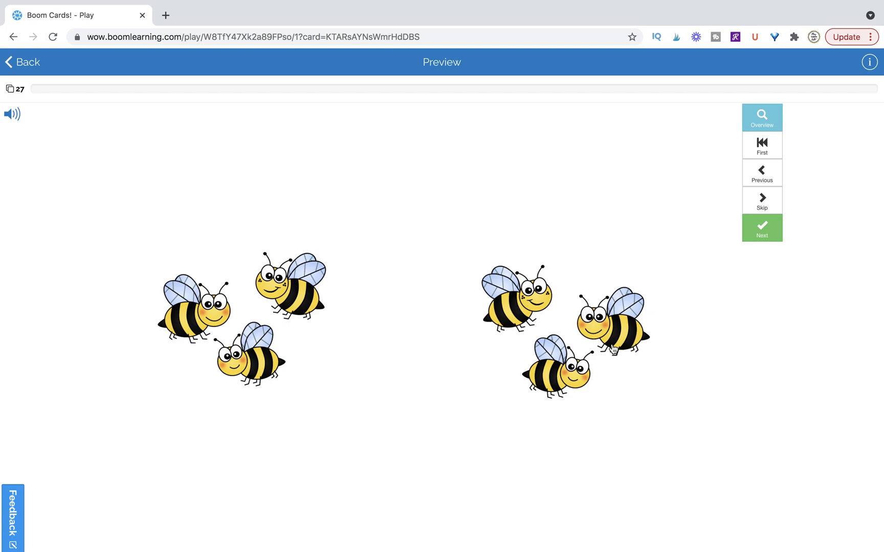
Play the sound of the left and right bee groups, then quit the preview.
click(266, 320)
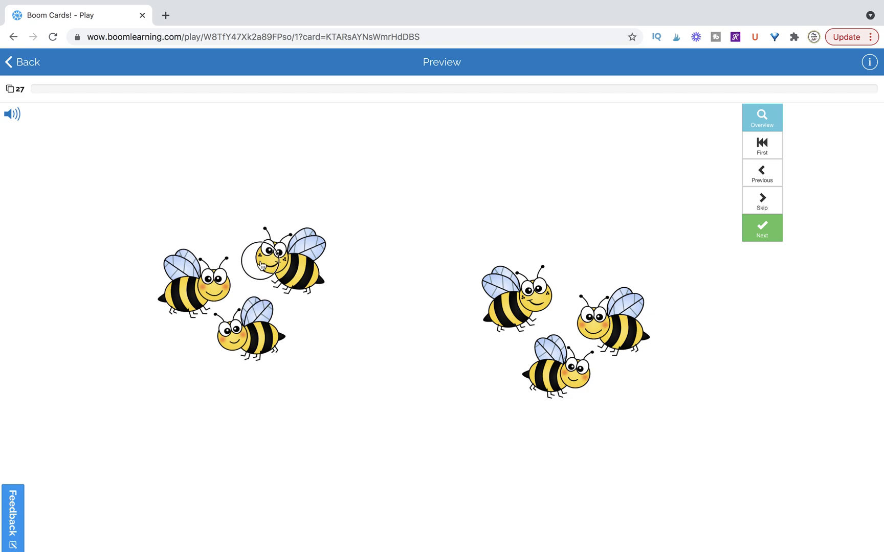
click(565, 347)
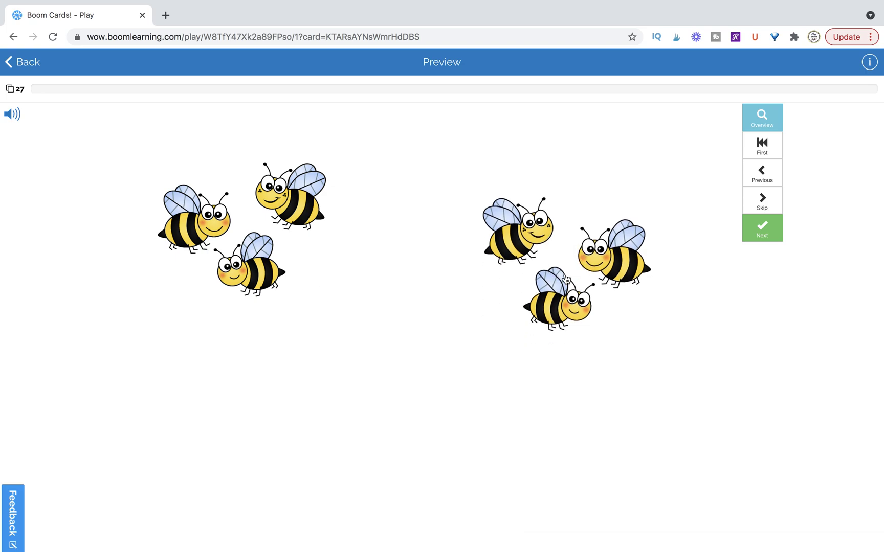
click(11, 63)
click(537, 312)
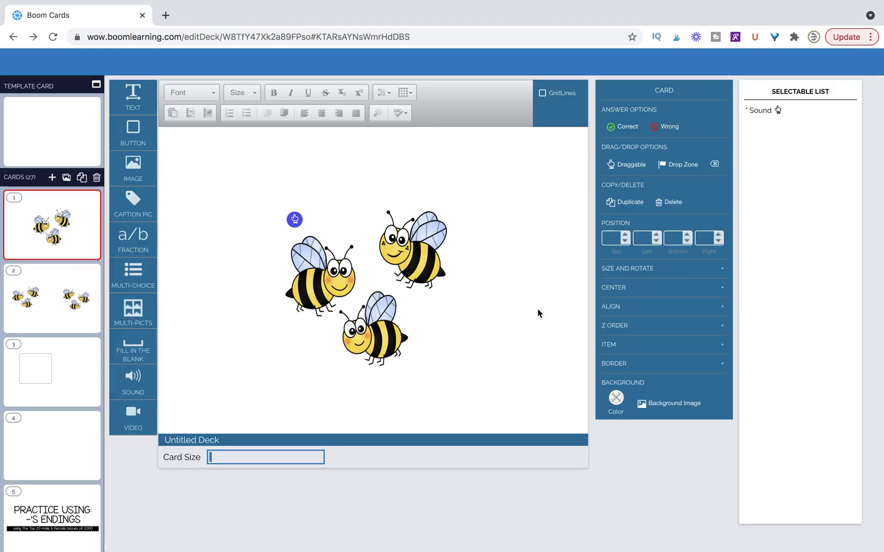
On card 3, delete the existing box container.
click(83, 378)
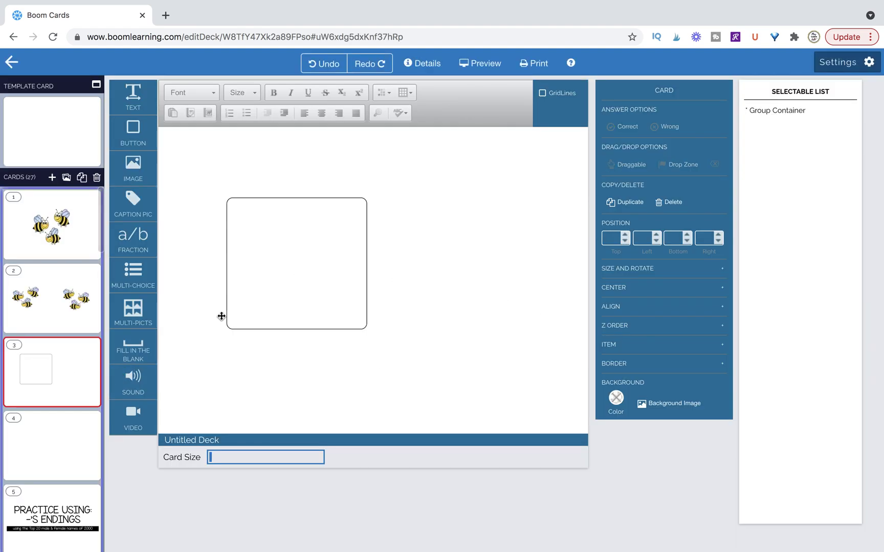
click(299, 260)
drag(265, 194, 335, 219)
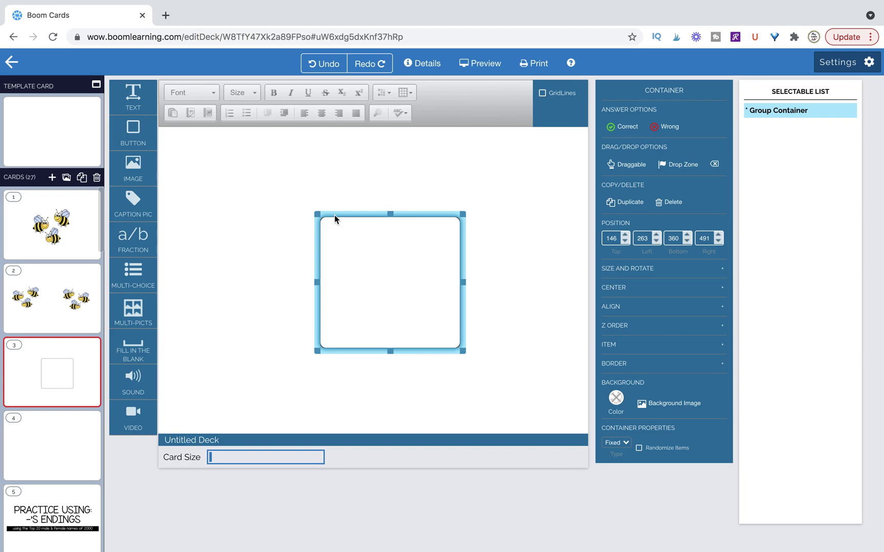
click(335, 218)
key(Delete)
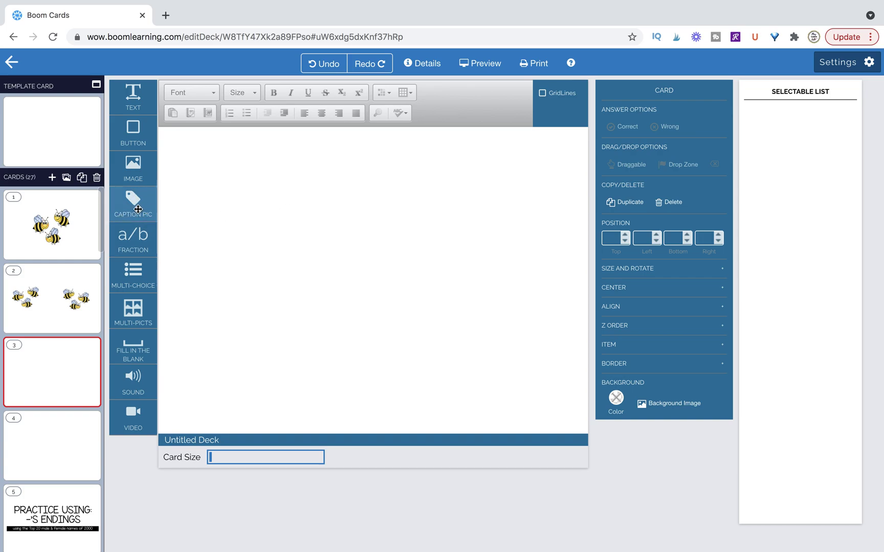
Add a Caption Pic container and delete its placeholder picture and Caption text.
drag(124, 207, 341, 249)
click(360, 267)
key(Delete)
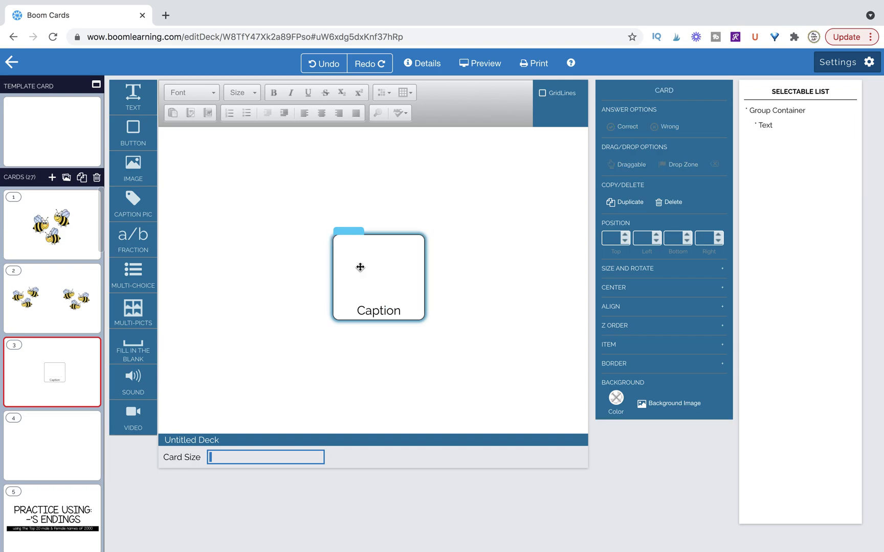
click(353, 301)
key(Delete)
Move the empty container up and left, and enlarge it.
click(361, 243)
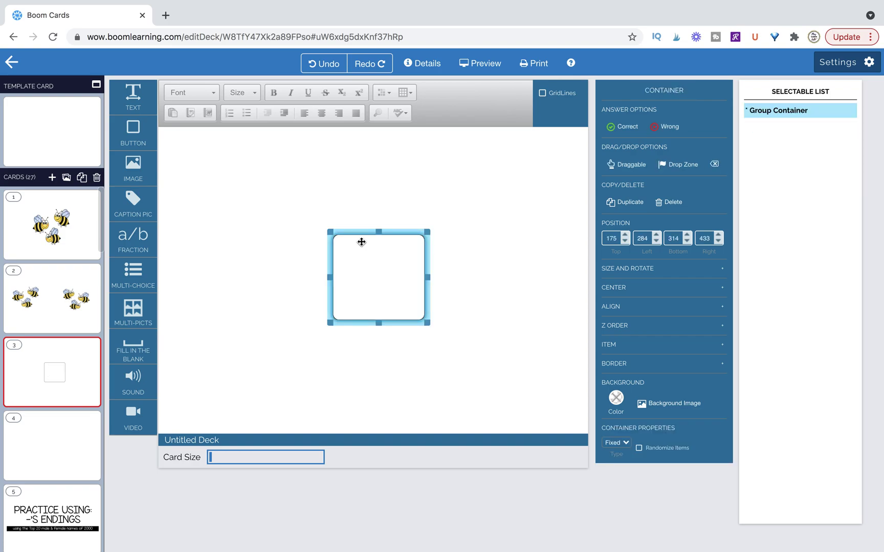
drag(355, 230, 283, 180)
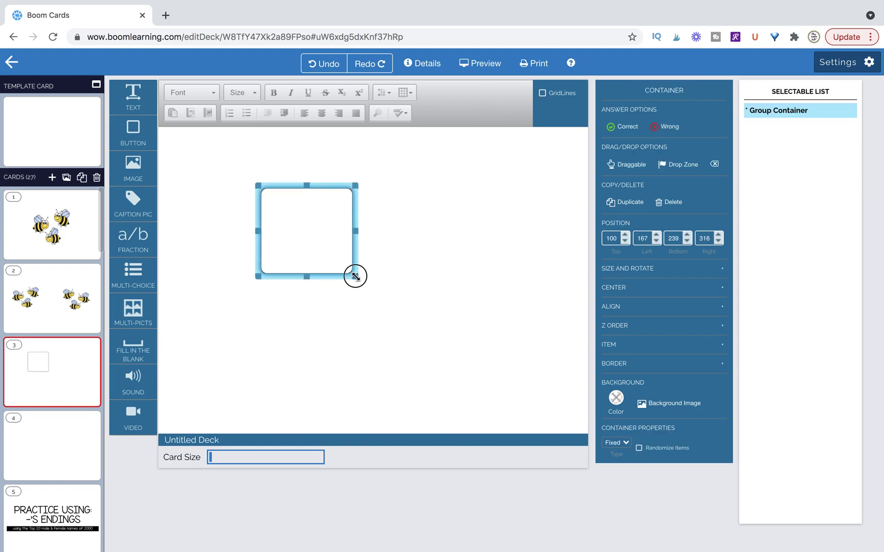
drag(358, 279, 386, 313)
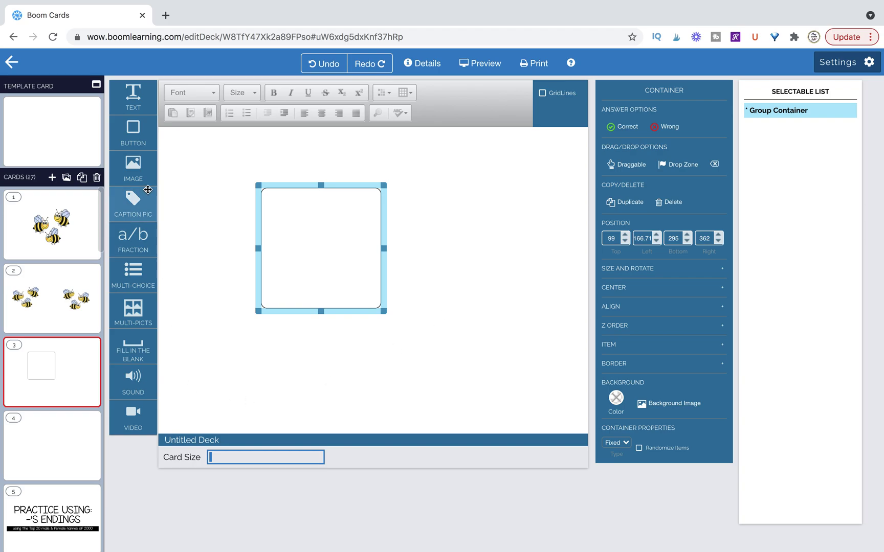
drag(134, 171, 593, 278)
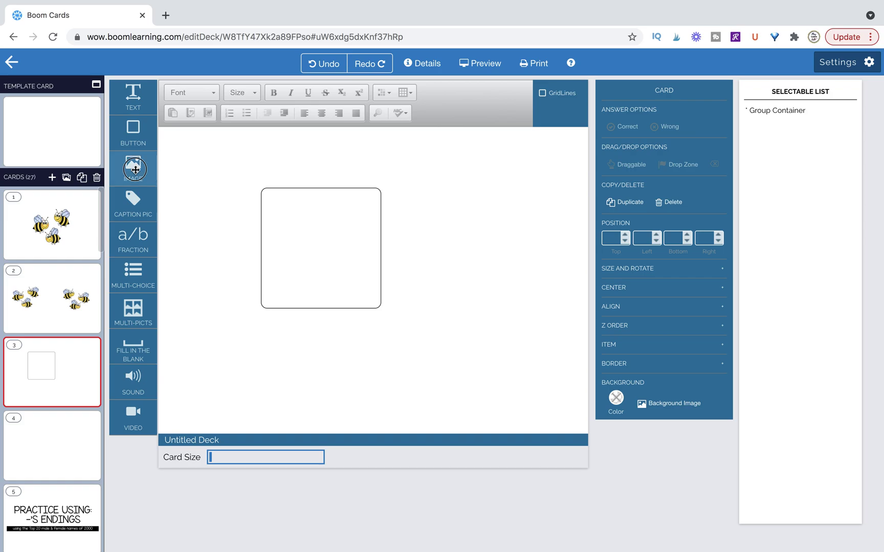
Add the bees.png image, shrink it, and place it beside the empty container.
drag(133, 169, 415, 269)
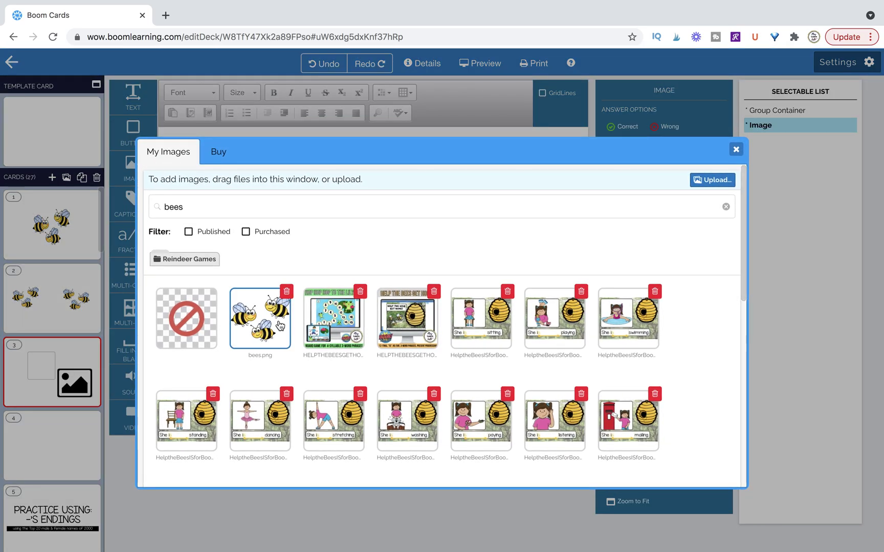
click(279, 325)
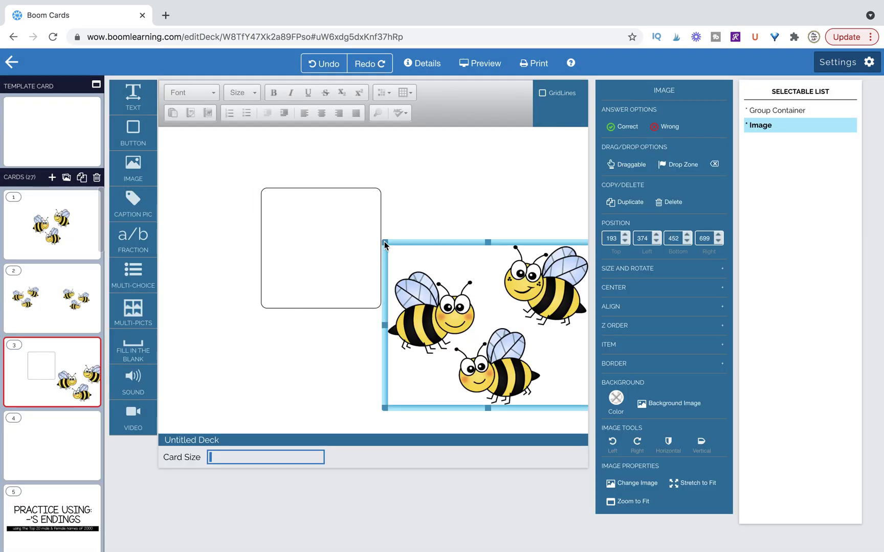
drag(386, 244, 476, 301)
drag(560, 354, 491, 244)
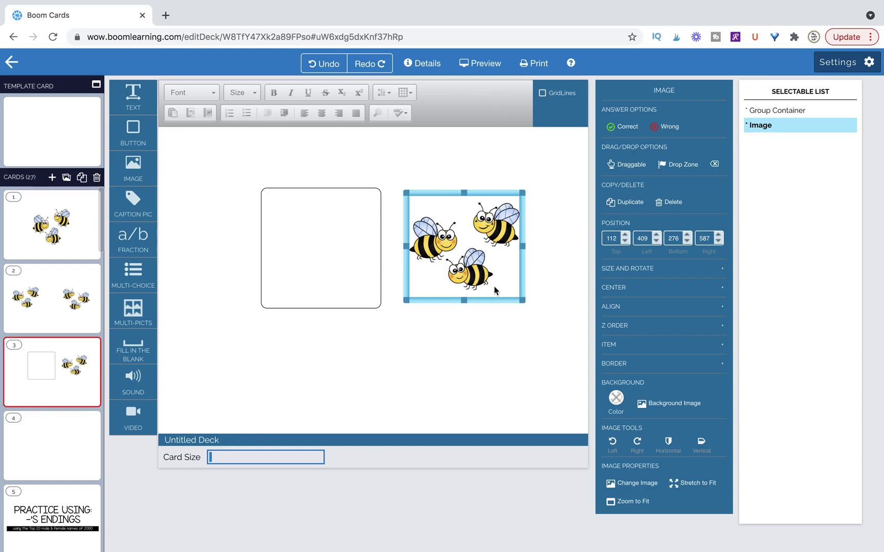
click(474, 338)
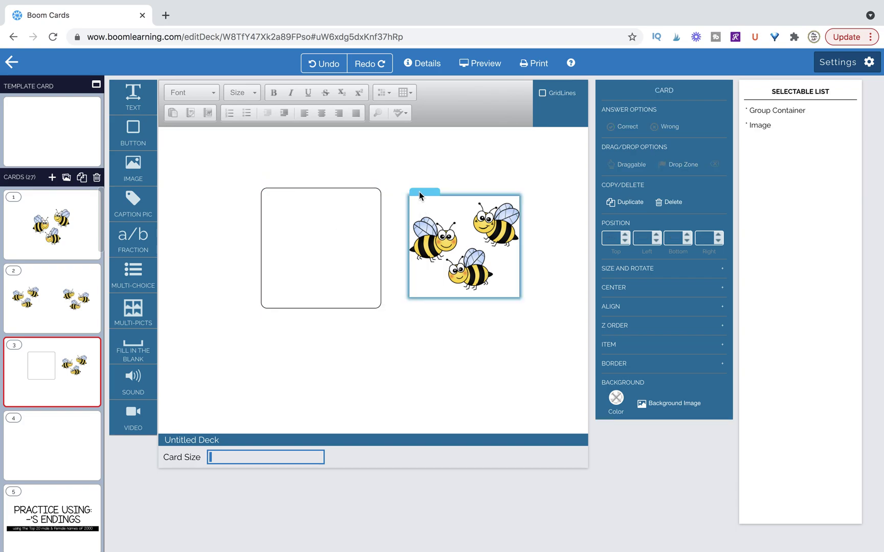
Cut the bees picture and paste it into the empty container.
click(427, 192)
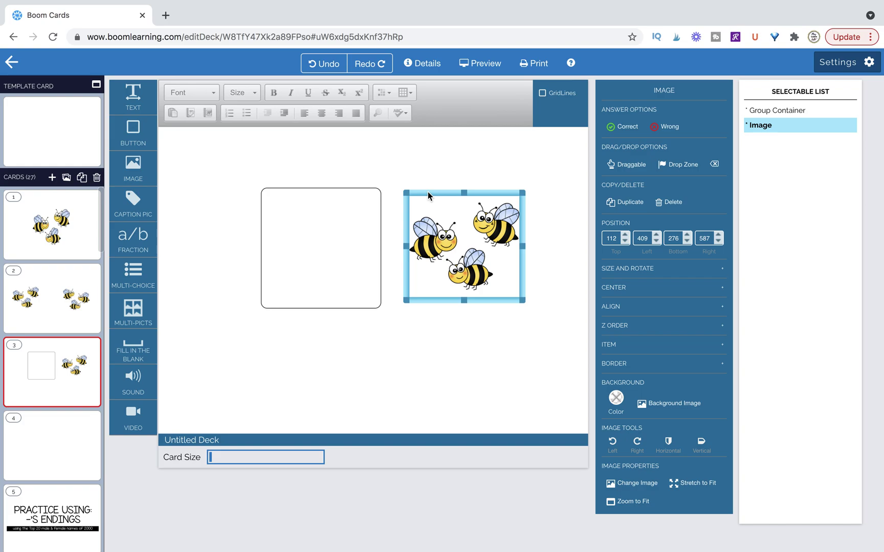
key(Delete)
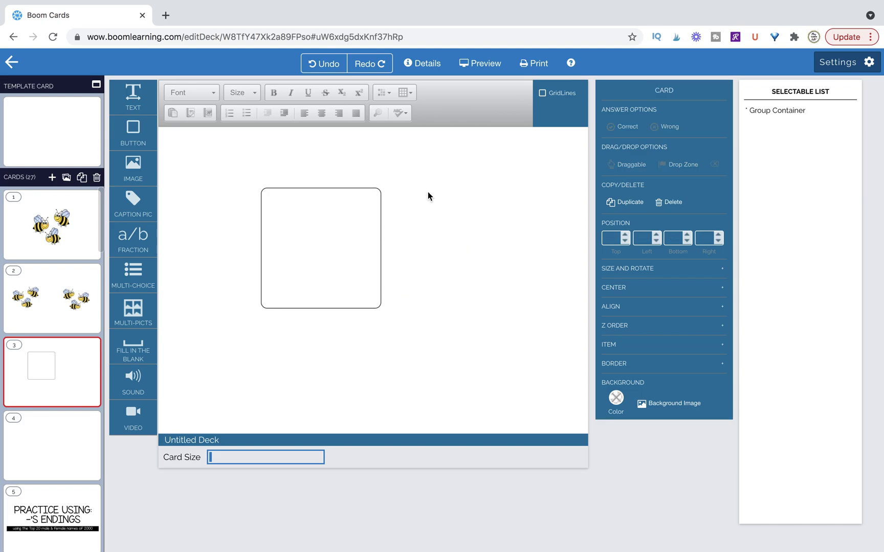
click(332, 231)
key(super+v)
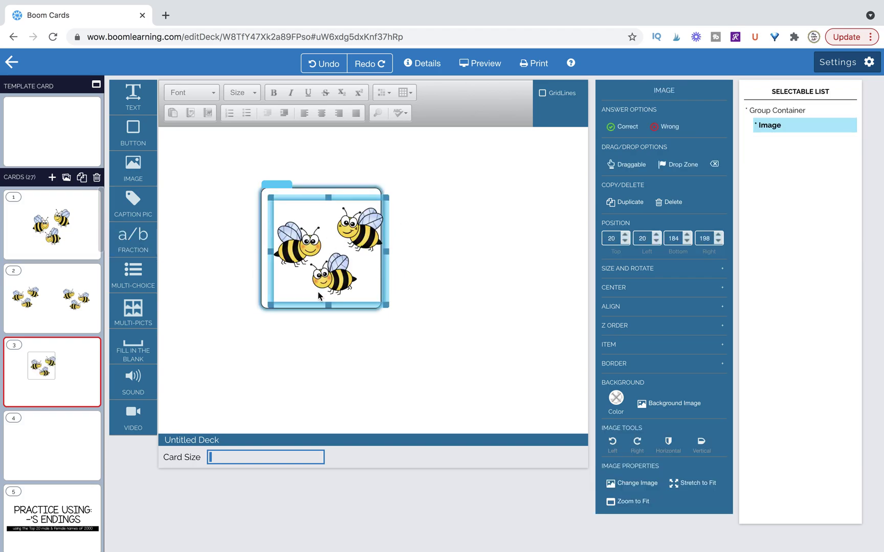
Nudge the bees container right and shift the picture left inside it.
click(440, 294)
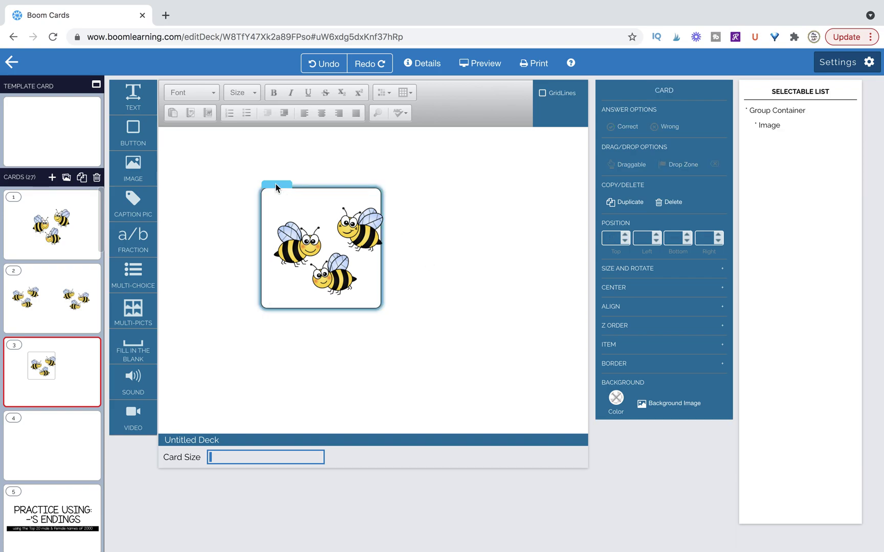
mouse_move(276, 183)
mouse_down()
mouse_move(351, 184)
mouse_move(255, 189)
mouse_move(280, 187)
mouse_up()
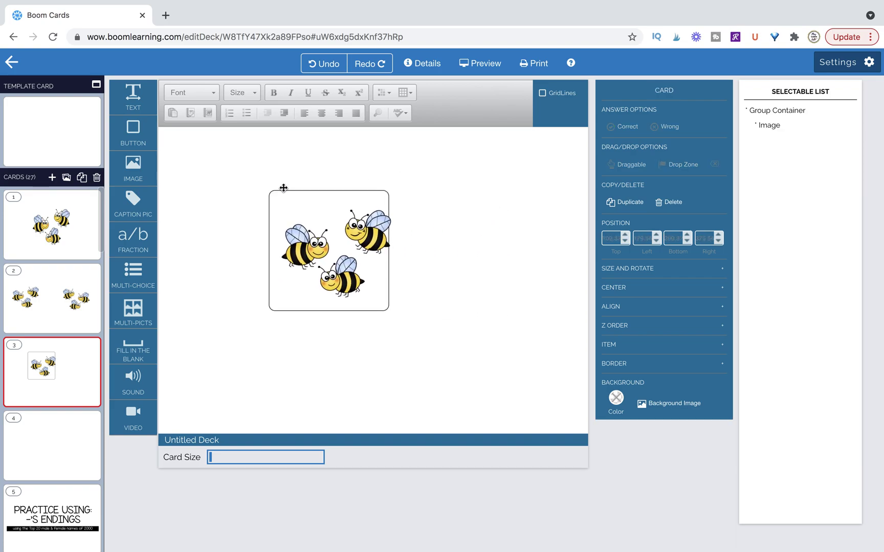
drag(362, 233, 353, 230)
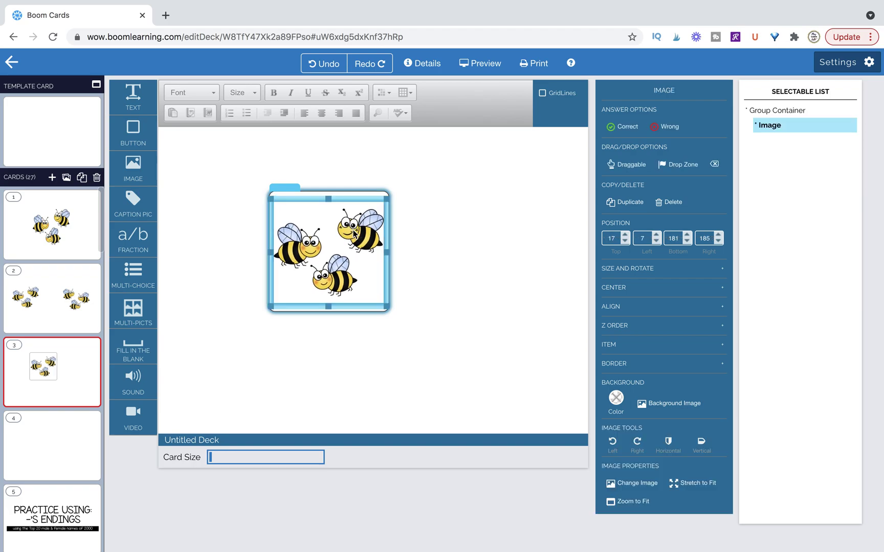
click(428, 247)
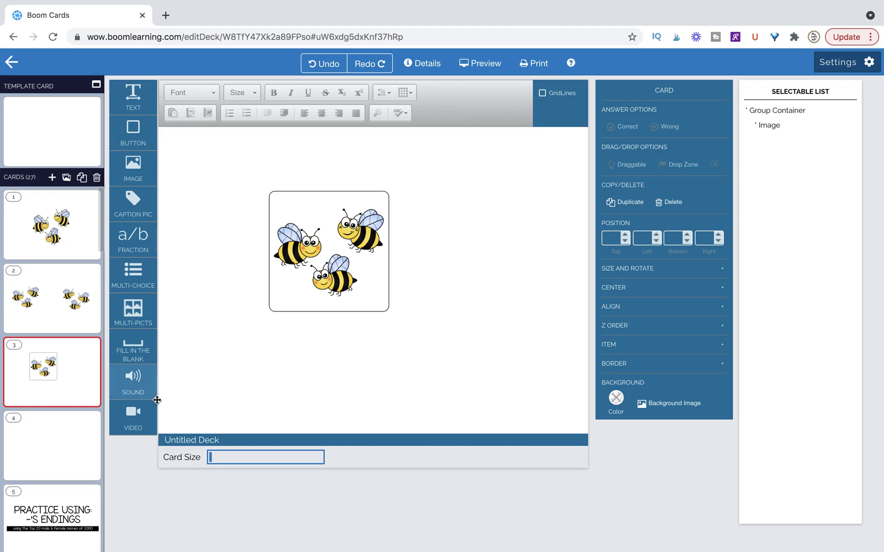
drag(137, 385, 289, 374)
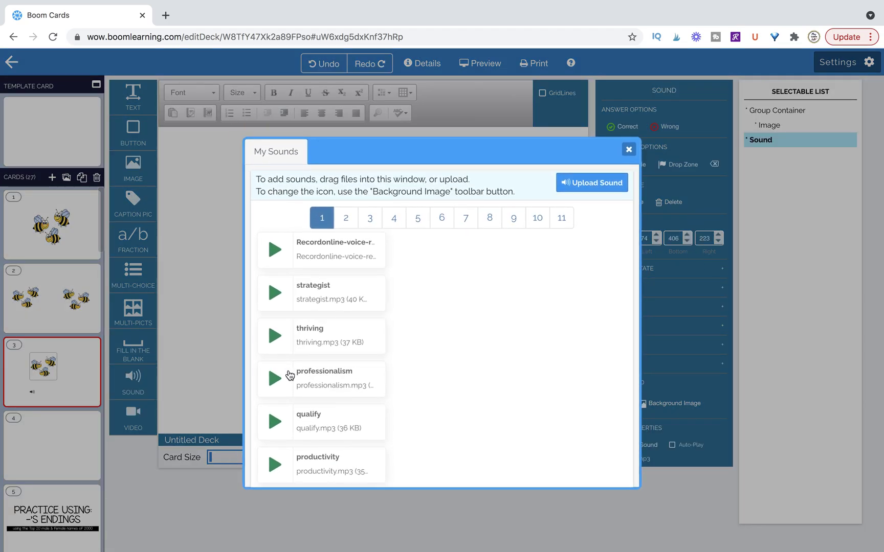
key(ctrl+f)
text(bee)
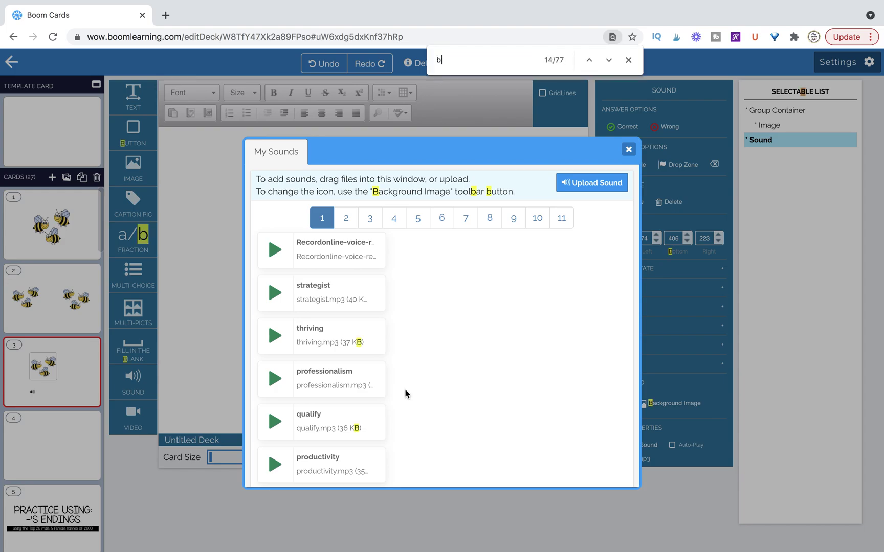
click(609, 60)
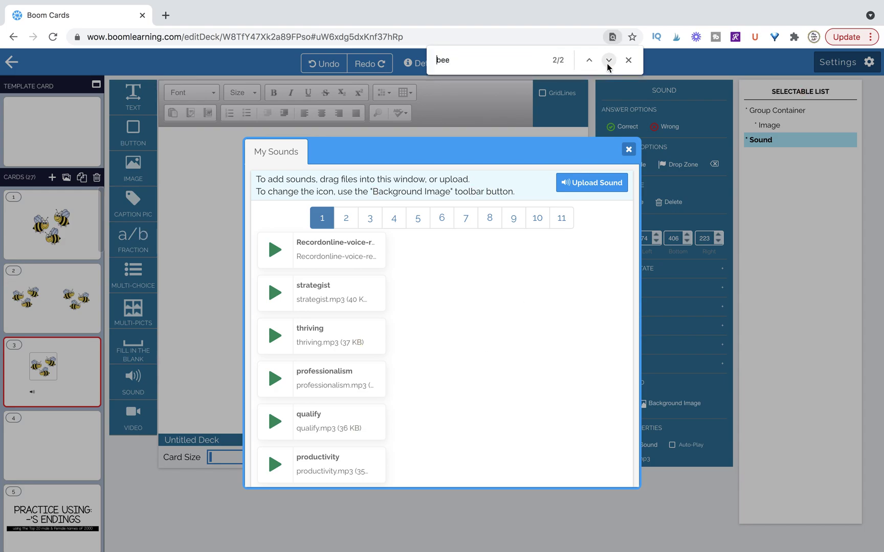
click(609, 59)
scroll(430, 362, down, 9)
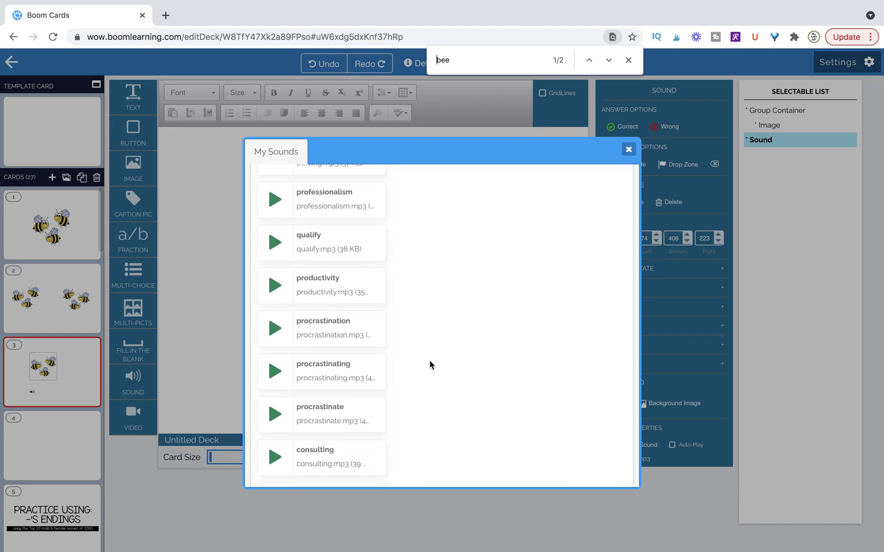
scroll(430, 365, down, 10)
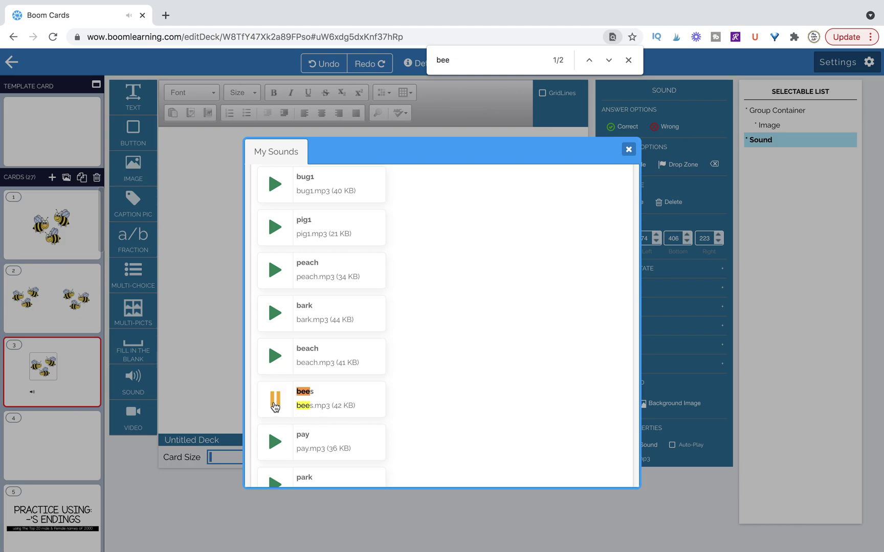
click(328, 401)
click(335, 383)
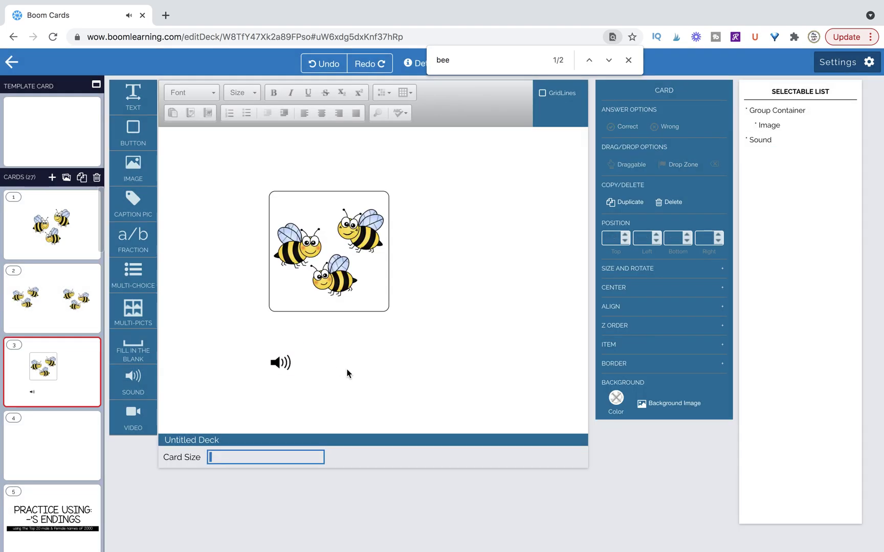
click(629, 60)
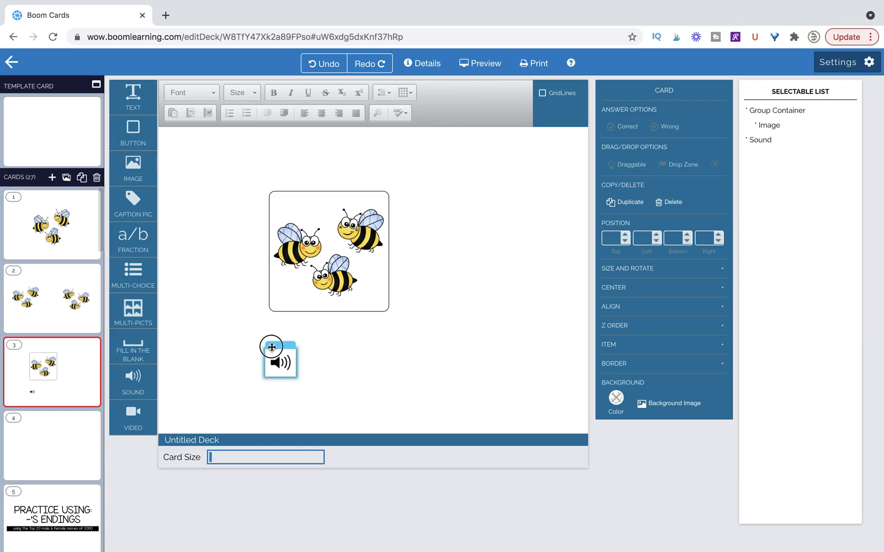
click(272, 348)
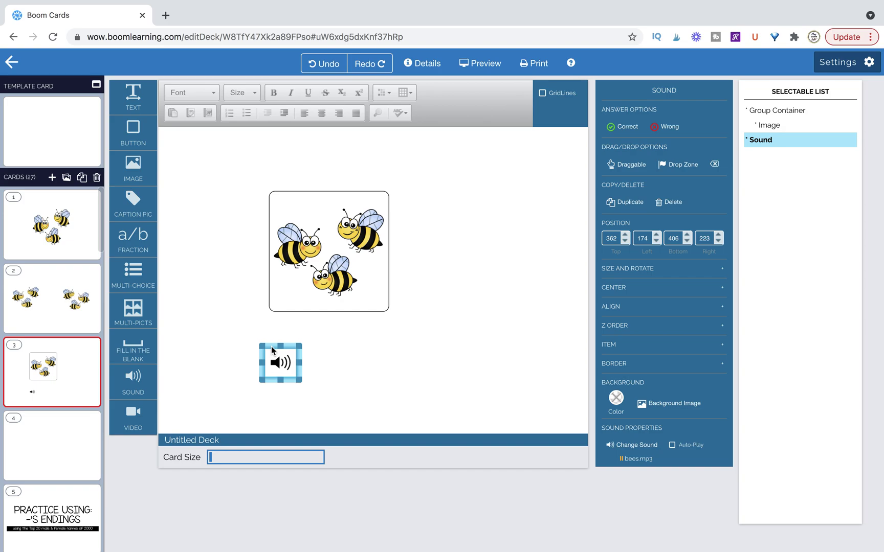
key(Delete)
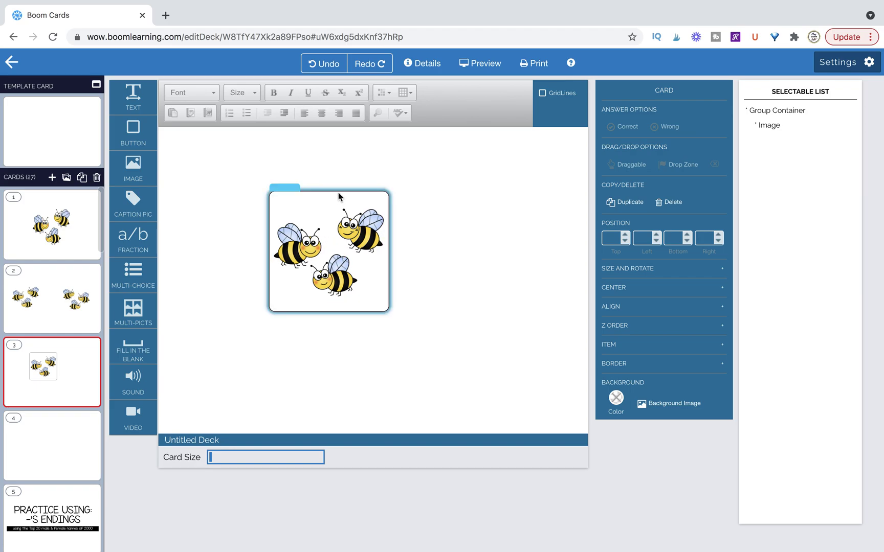
Move the bees group container down-left and make it Draggable.
click(373, 194)
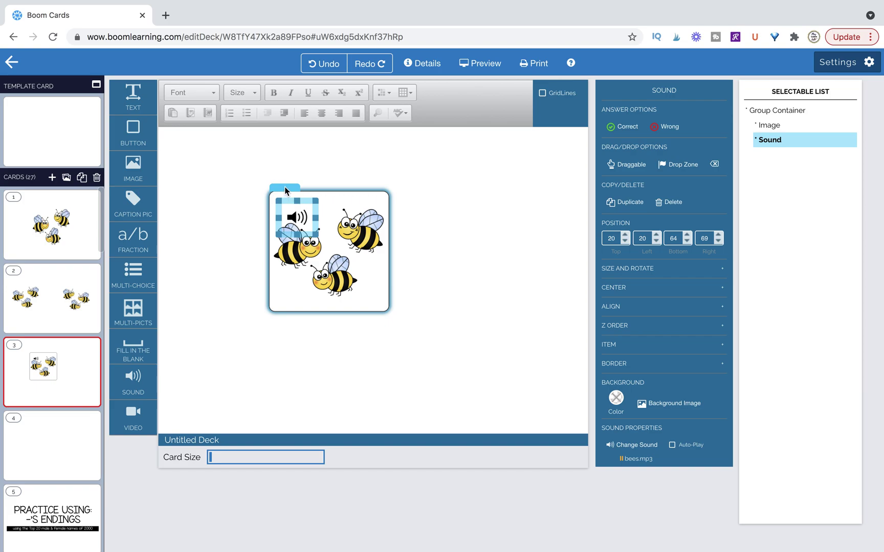
drag(284, 187, 233, 203)
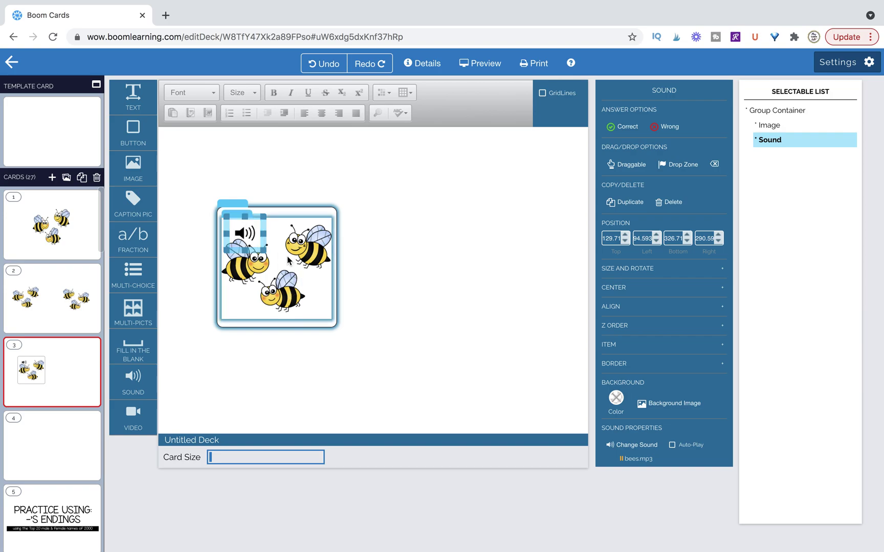
click(223, 206)
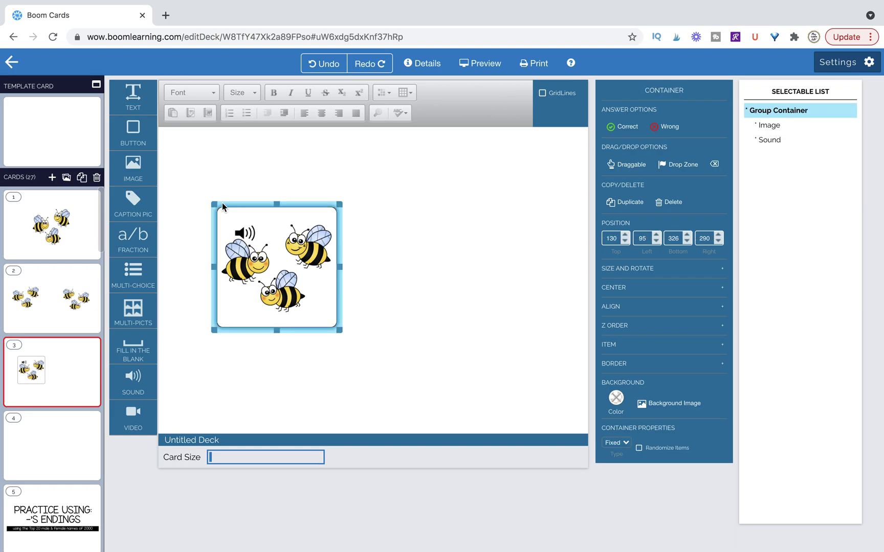
click(627, 164)
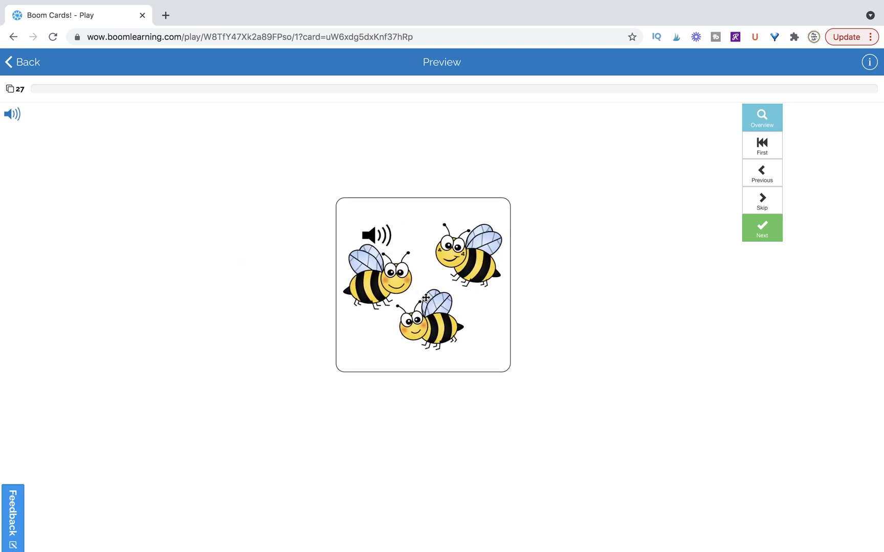
Drag the bees container left in preview, play its bees sound, and go back.
drag(366, 286, 340, 286)
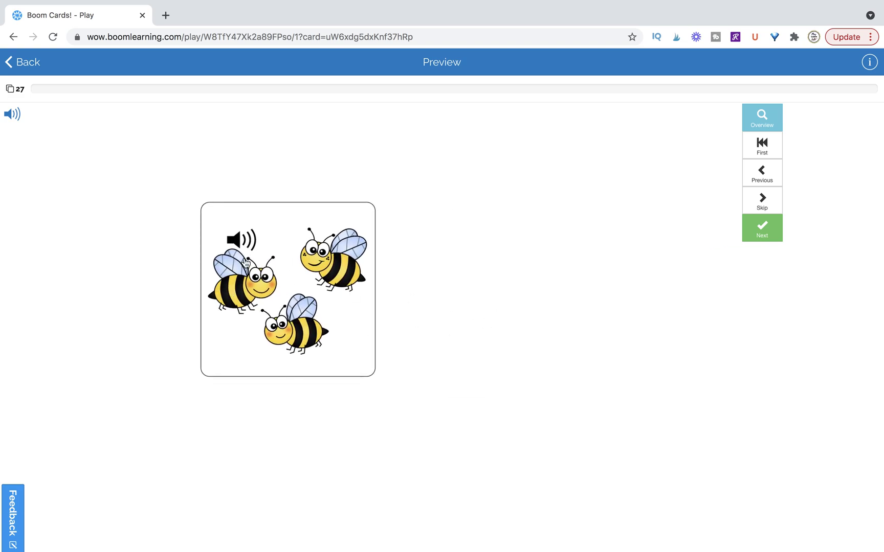
click(231, 240)
click(29, 63)
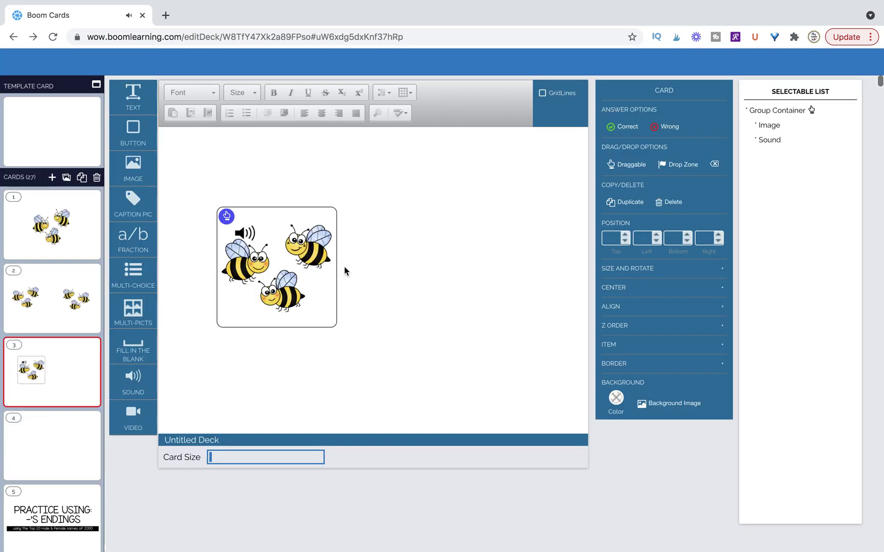
Enlarge the bees sound element so it covers the bee picture.
click(248, 216)
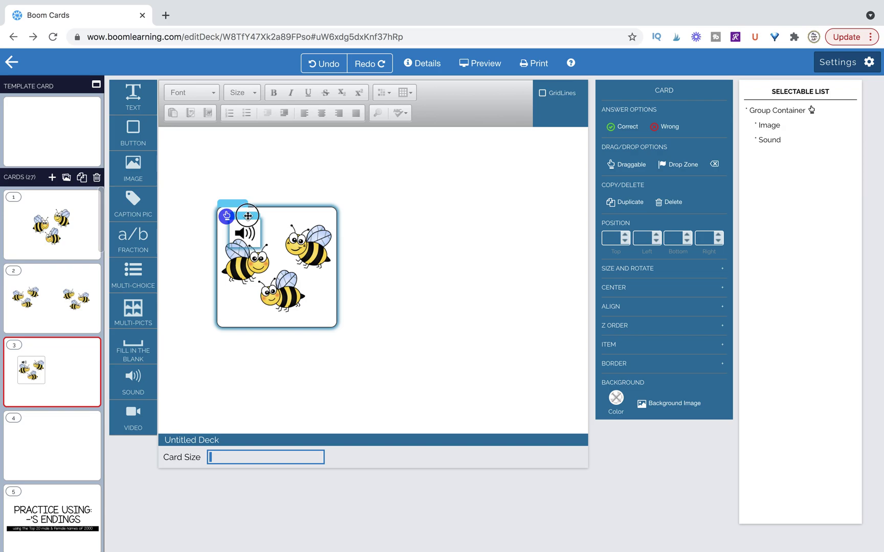
click(242, 231)
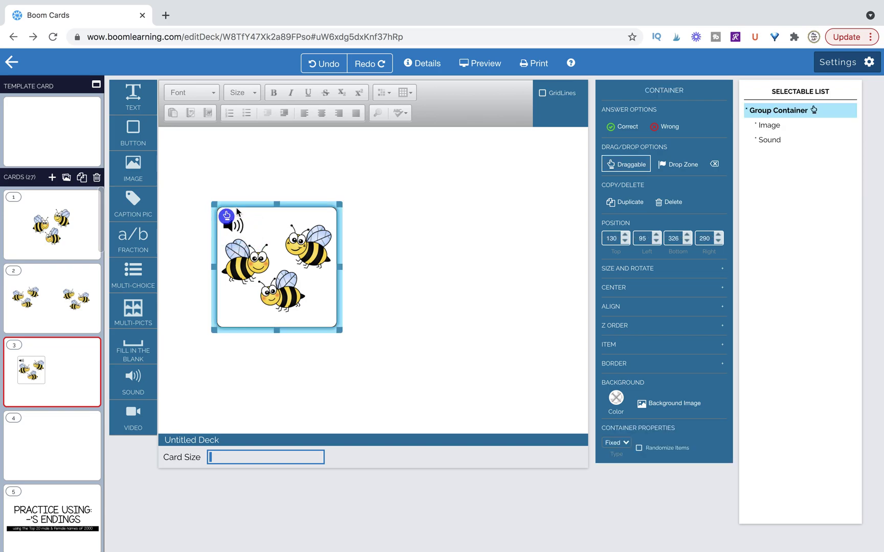
click(243, 233)
drag(250, 241, 336, 332)
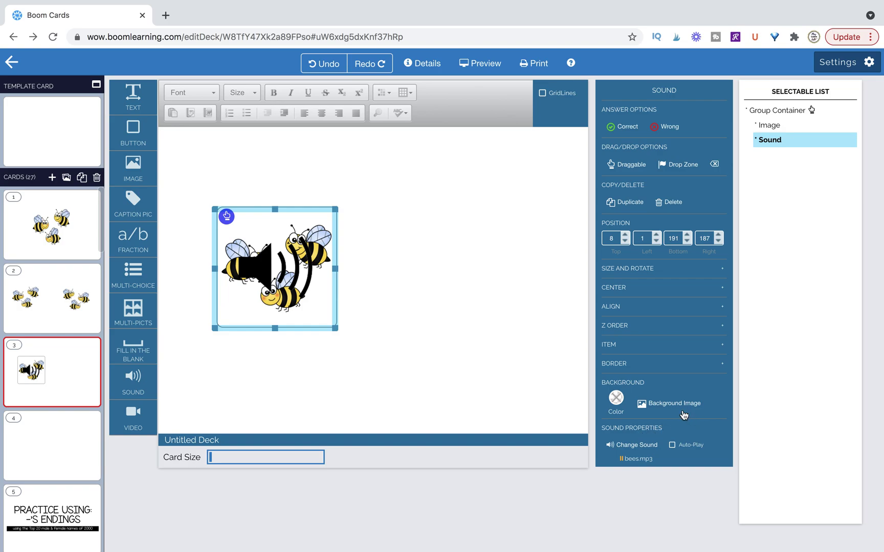
Set the sound element's background to no image and preview the card.
click(661, 401)
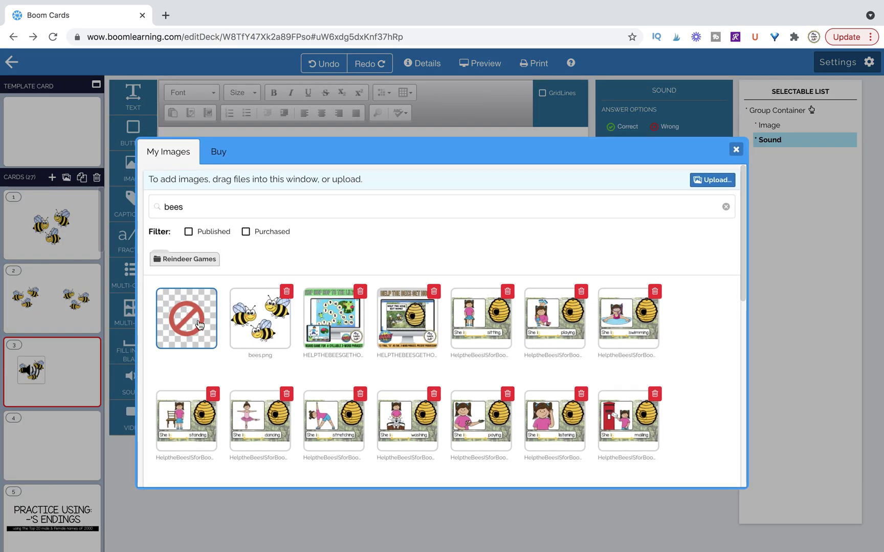
click(179, 327)
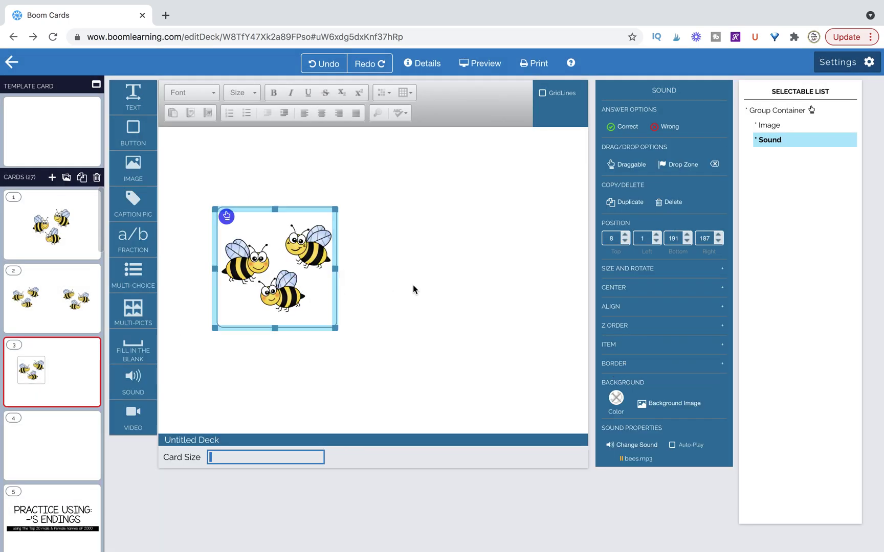
click(364, 298)
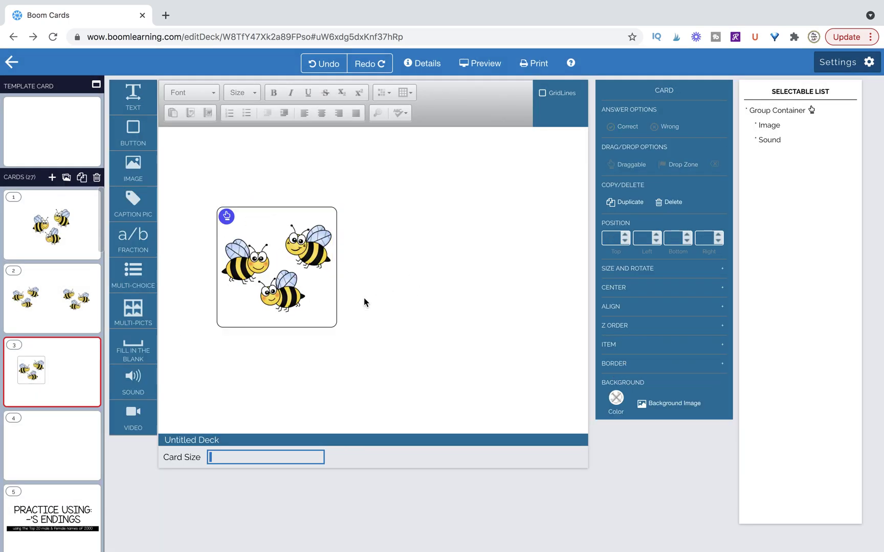
click(480, 63)
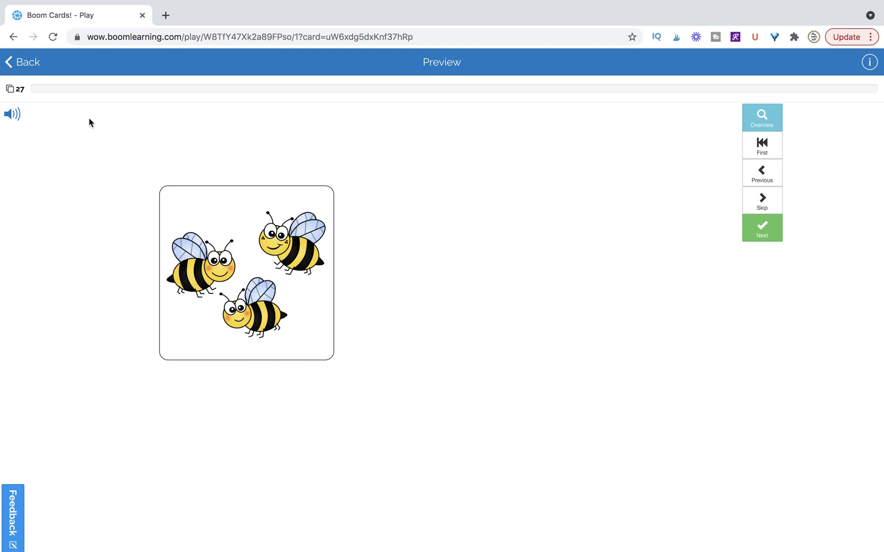
click(39, 66)
click(513, 321)
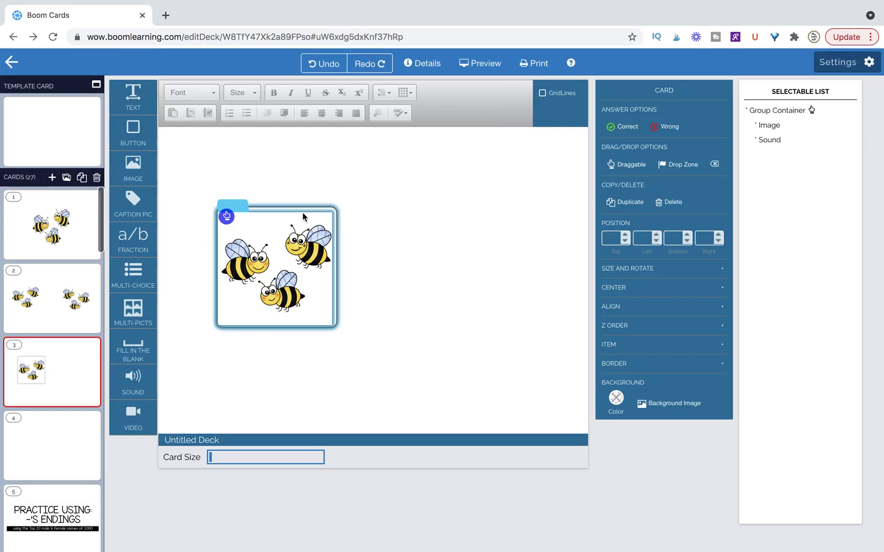
Set the bee group container's Border Style to None.
click(234, 207)
click(625, 368)
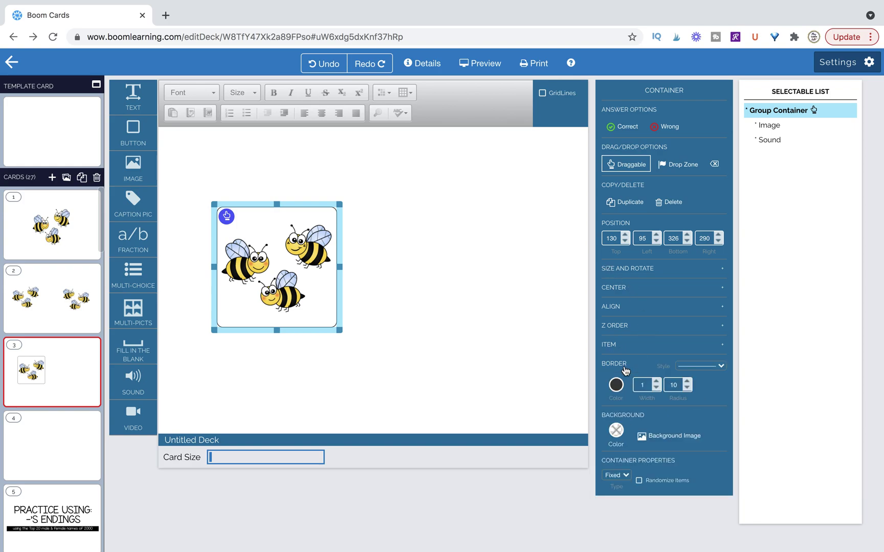
click(697, 366)
click(686, 303)
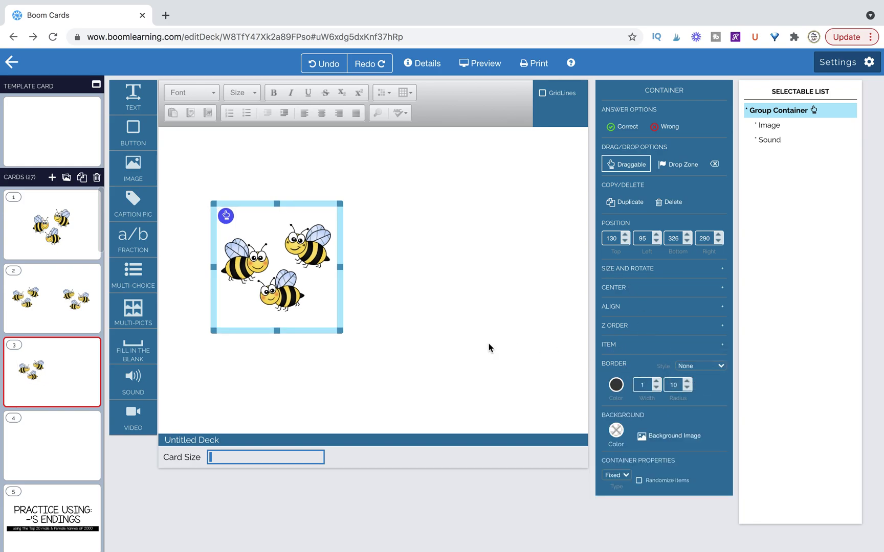
click(489, 345)
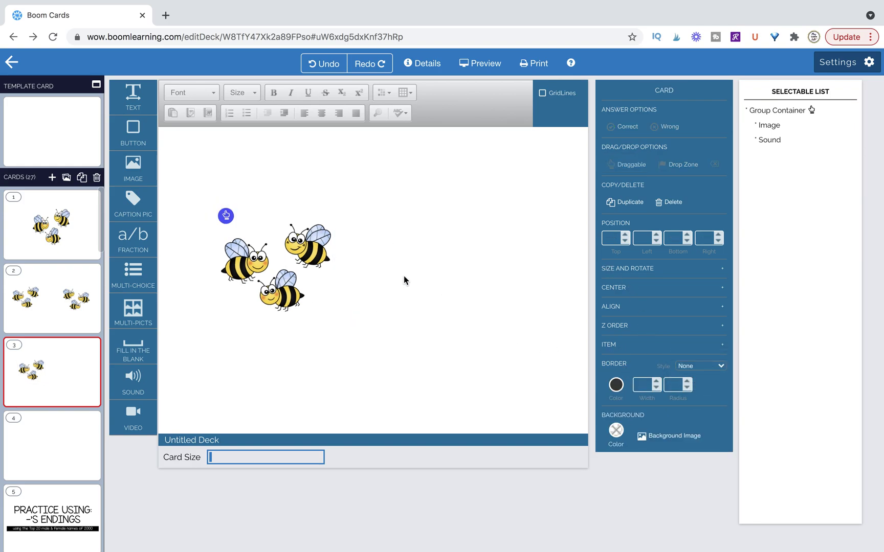
Duplicate the bee group and move the copy to the right of the original.
click(227, 205)
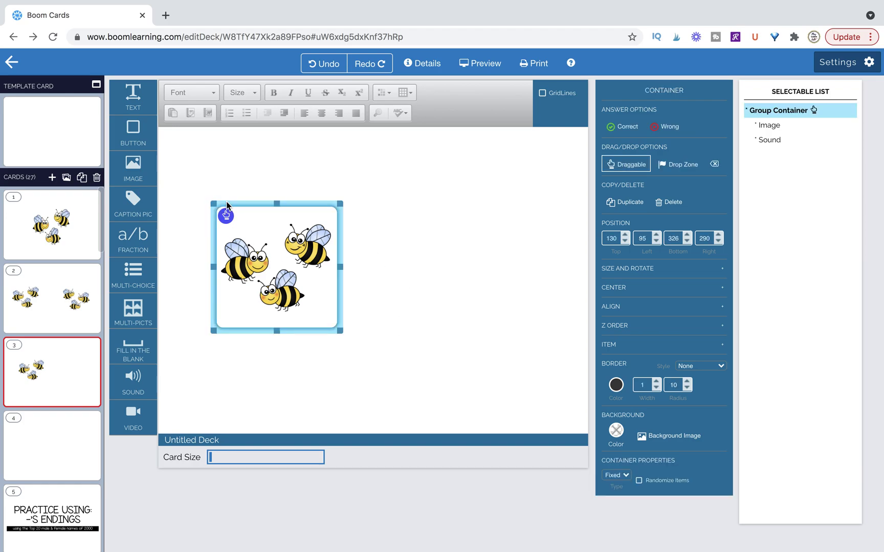
click(630, 201)
drag(326, 207, 500, 211)
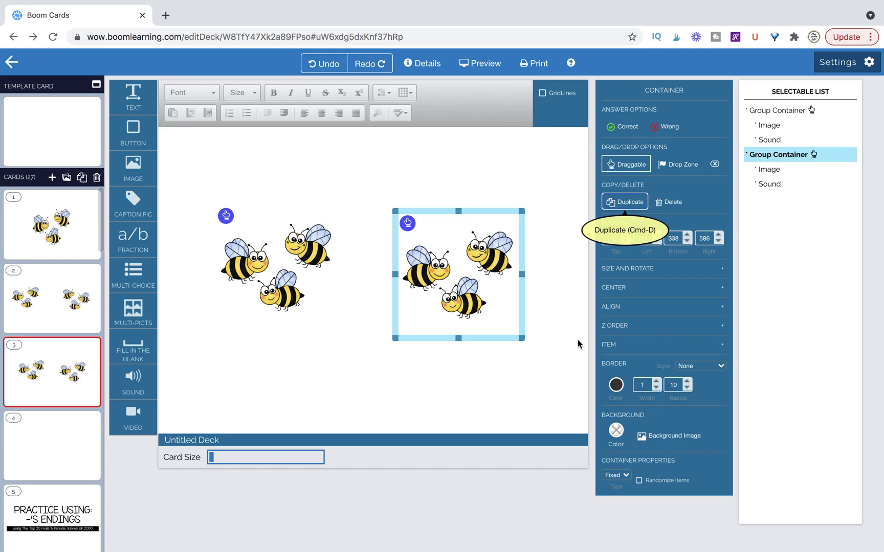
click(472, 396)
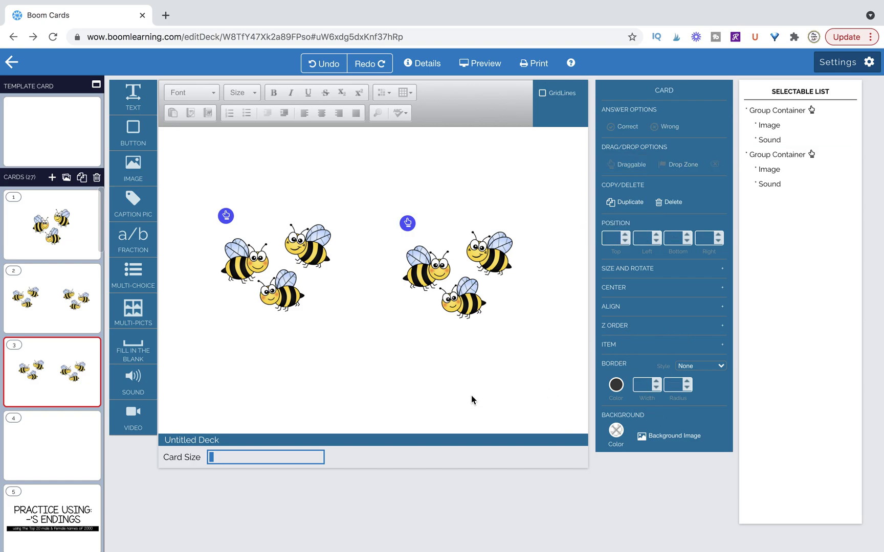
Use Z ORDER Back to move the copied group's sound element one layer behind its image.
click(482, 301)
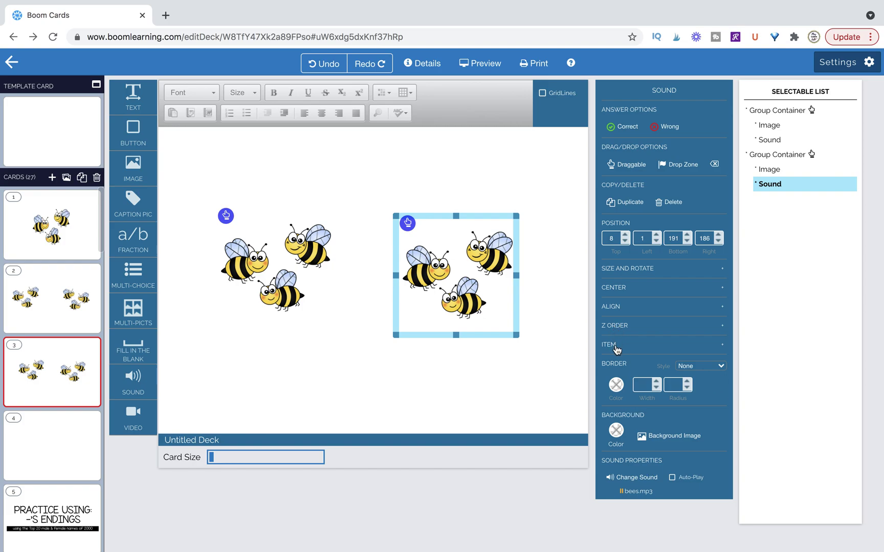
click(529, 375)
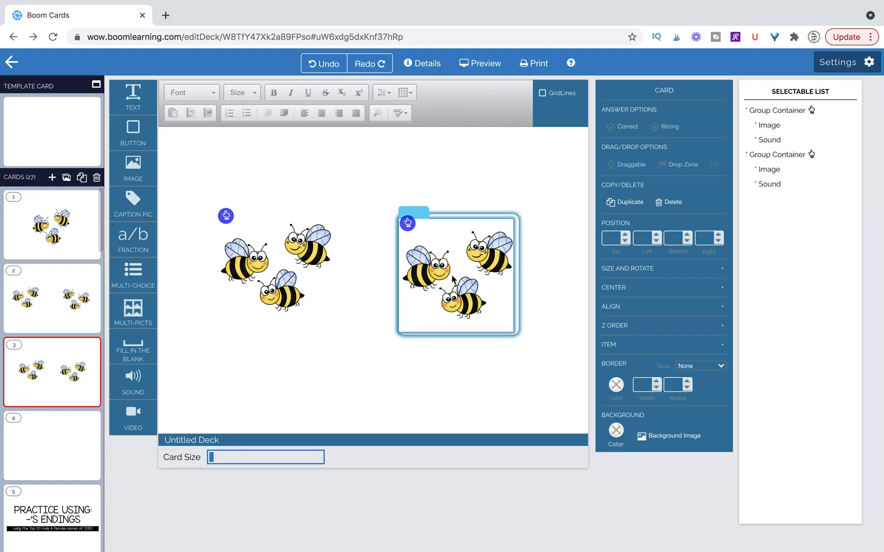
click(466, 304)
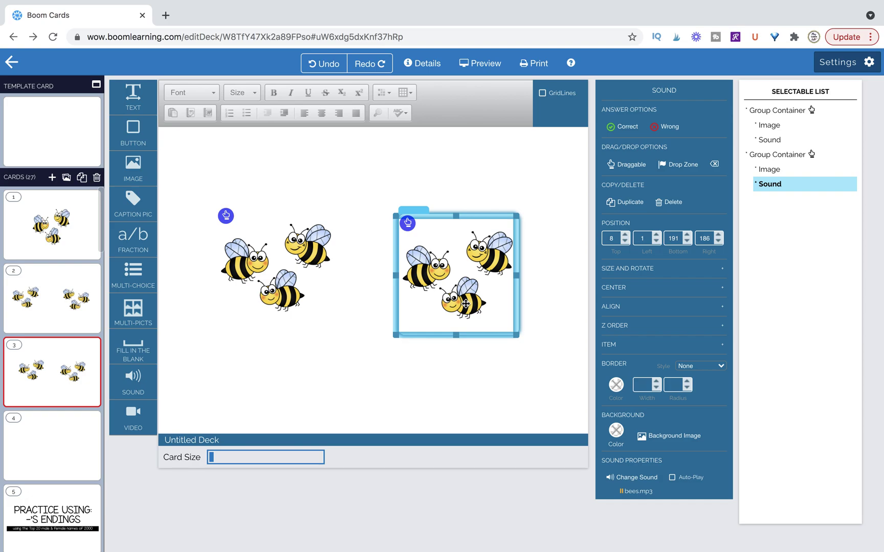
click(611, 325)
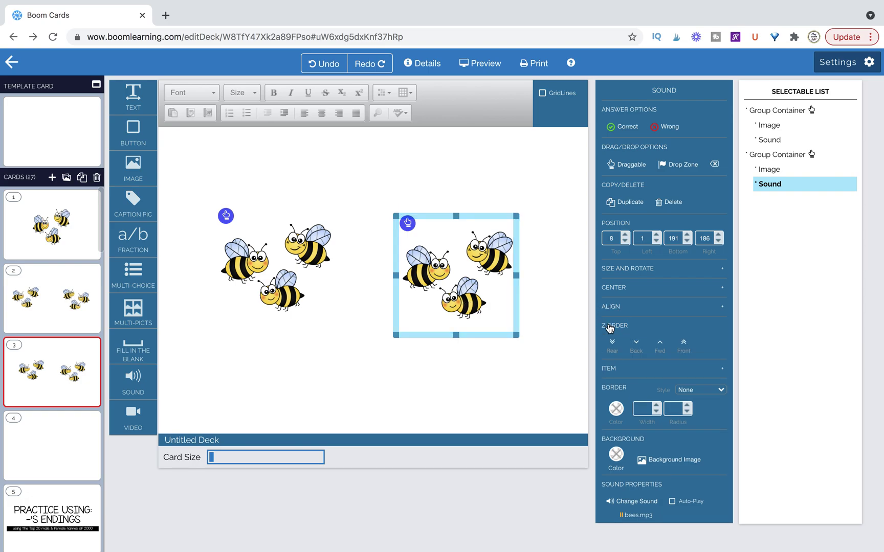
click(634, 347)
click(579, 367)
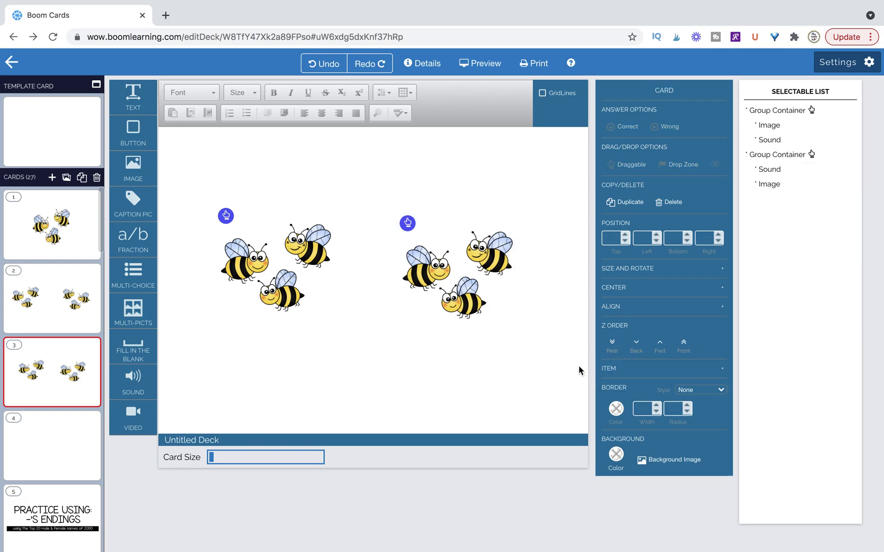
click(483, 280)
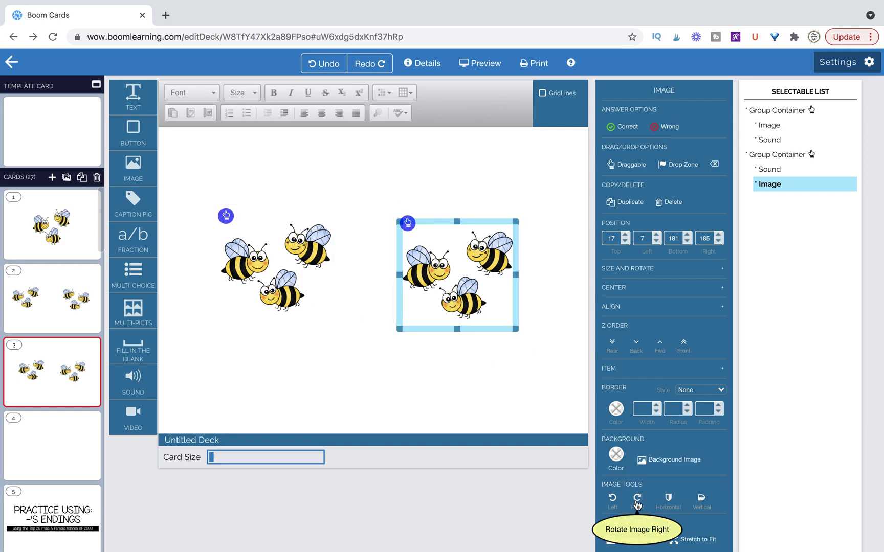
Flip the right group's bees picture horizontally with Image Tools > Horizontal.
click(670, 505)
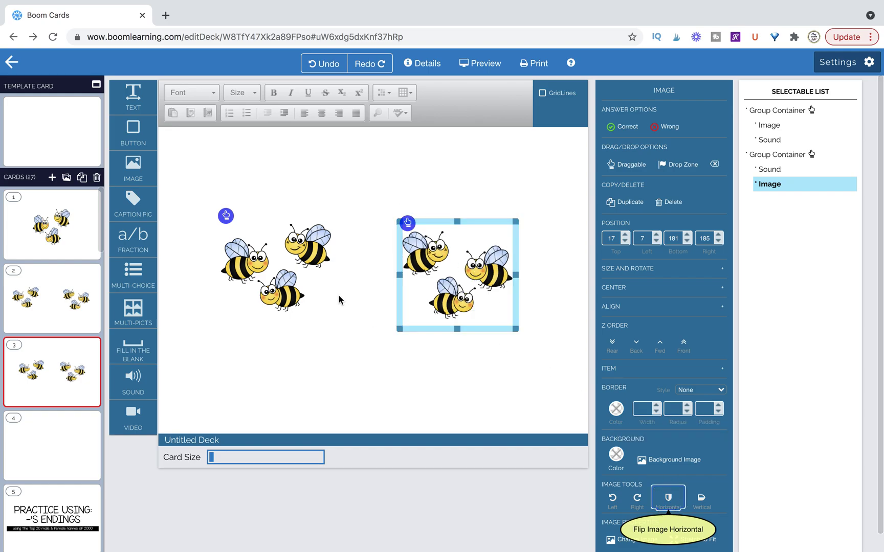
click(529, 399)
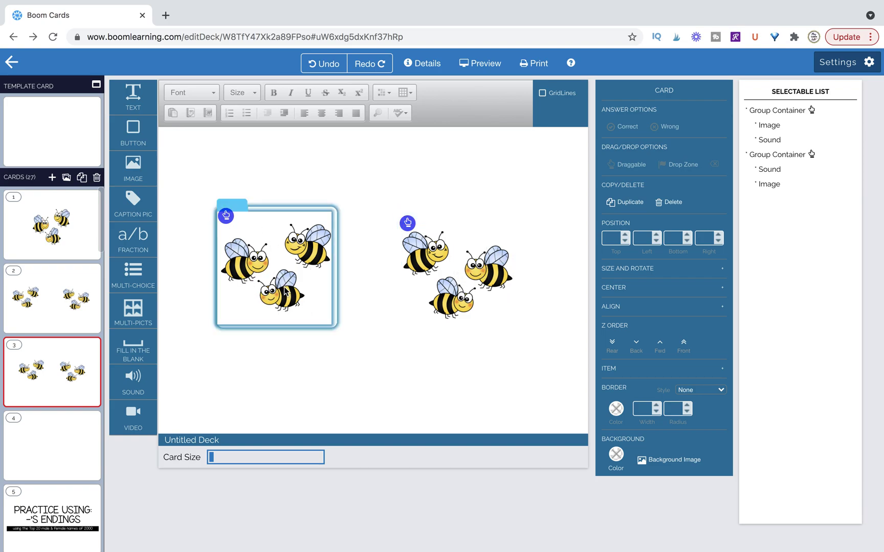
Preview card 3, drag both bee groups, and confirm the right group plays its bees sound.
click(478, 64)
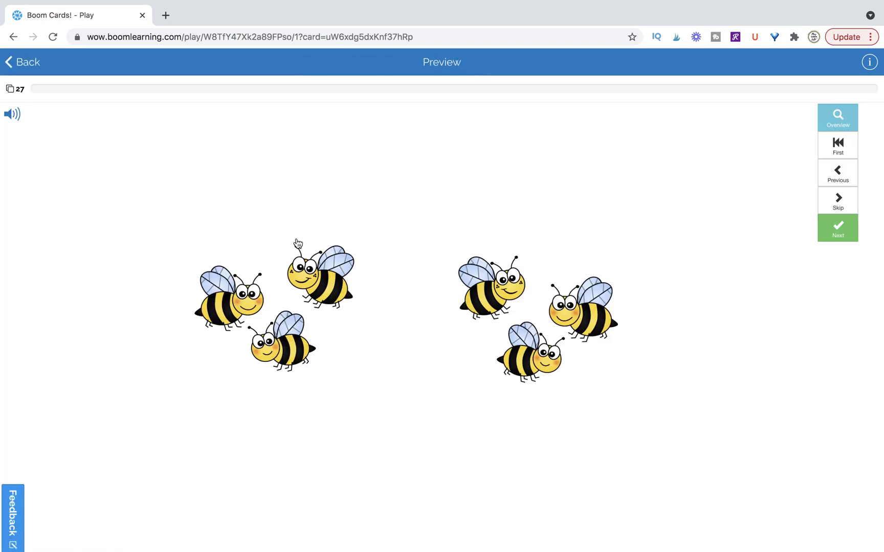
drag(281, 338, 283, 263)
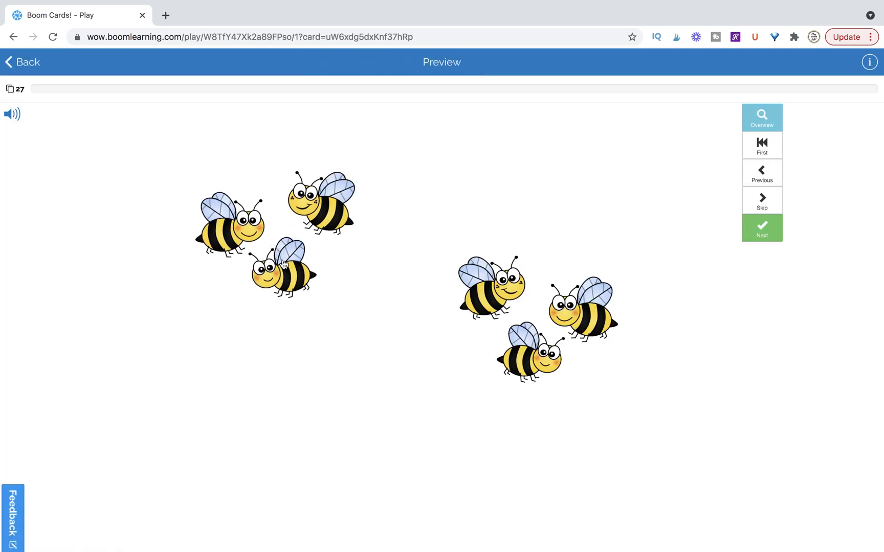
click(551, 351)
drag(552, 350, 504, 310)
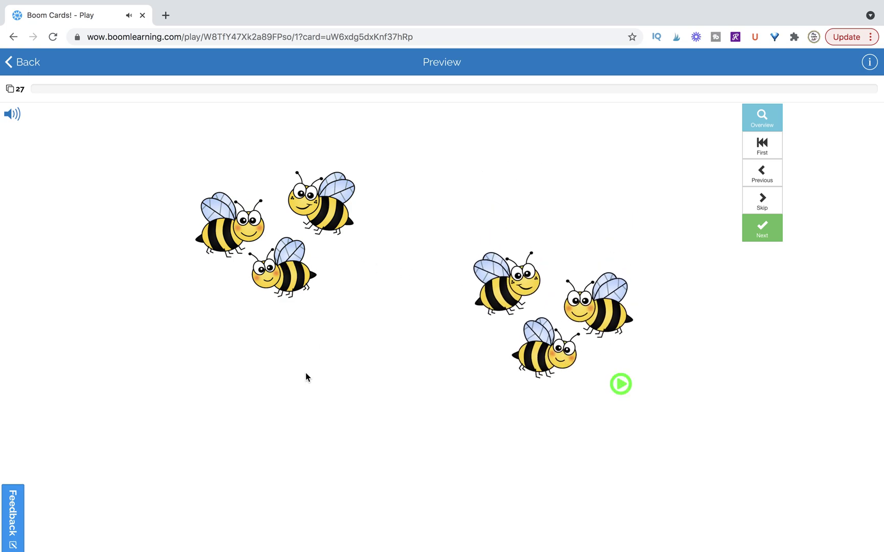